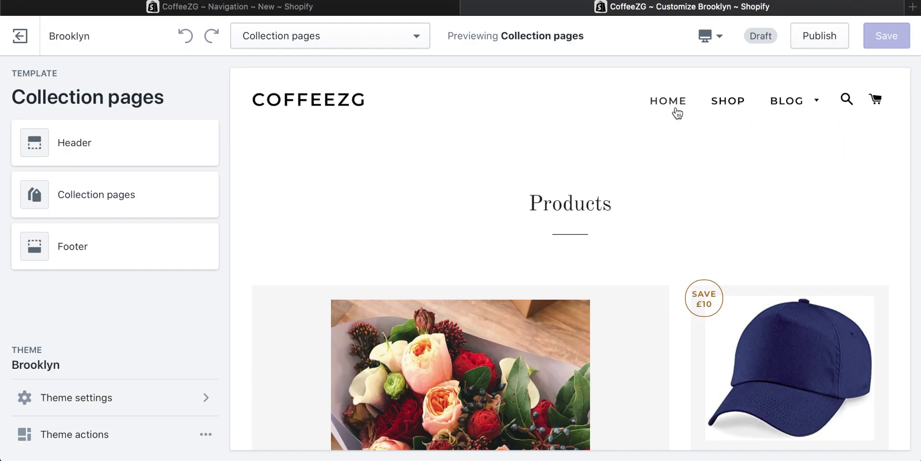
Open the store's Navigation settings to view its menus, and reveal the Blog dropdown in the Brooklyn theme preview.
{"action": "left_click", "coordinate": [230, 7]}
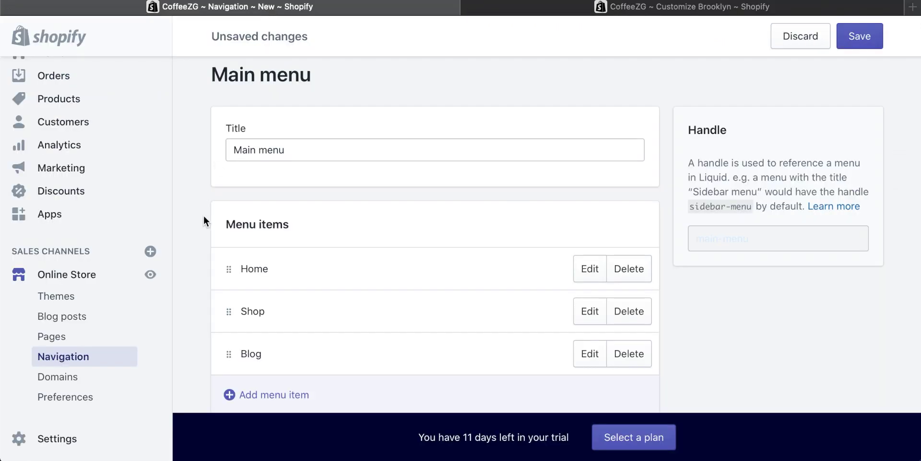
{"action": "left_click", "coordinate": [68, 301]}
{"action": "left_click", "coordinate": [65, 383]}
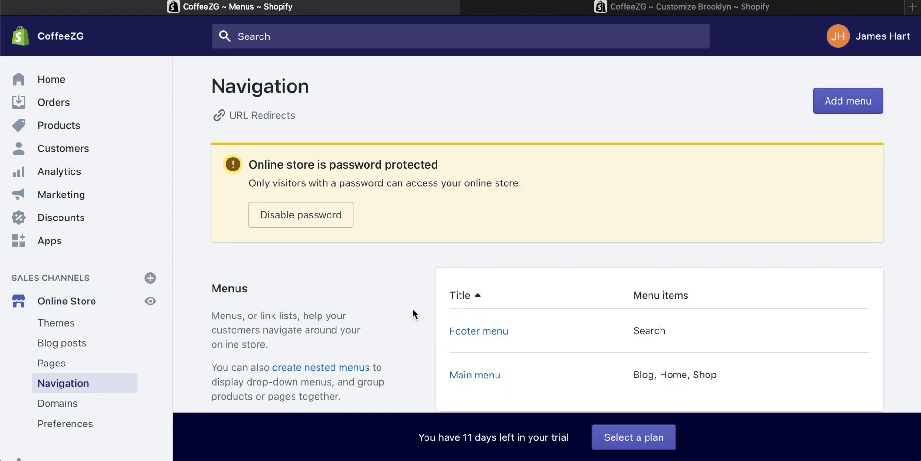
{"action": "scroll", "coordinate": [413, 313], "scroll_direction": "down", "scroll_amount": 3}
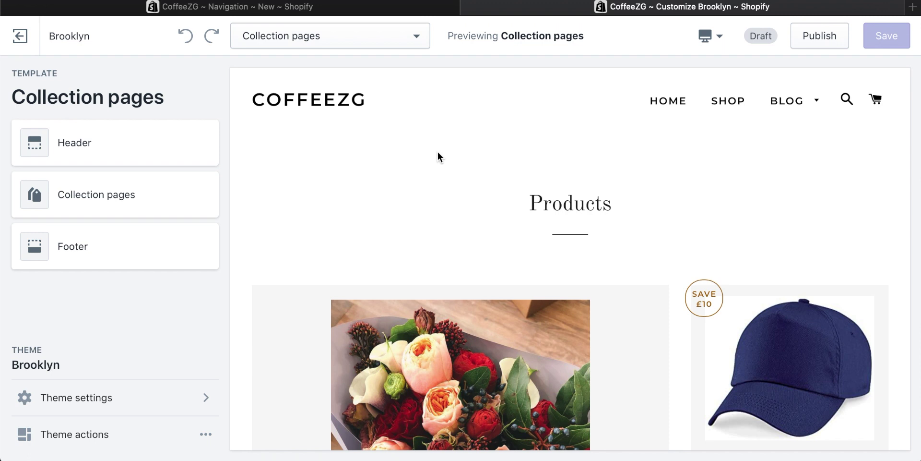
{"action": "mouse_move", "coordinate": [770, 120]}
{"action": "mouse_move", "coordinate": [818, 103]}
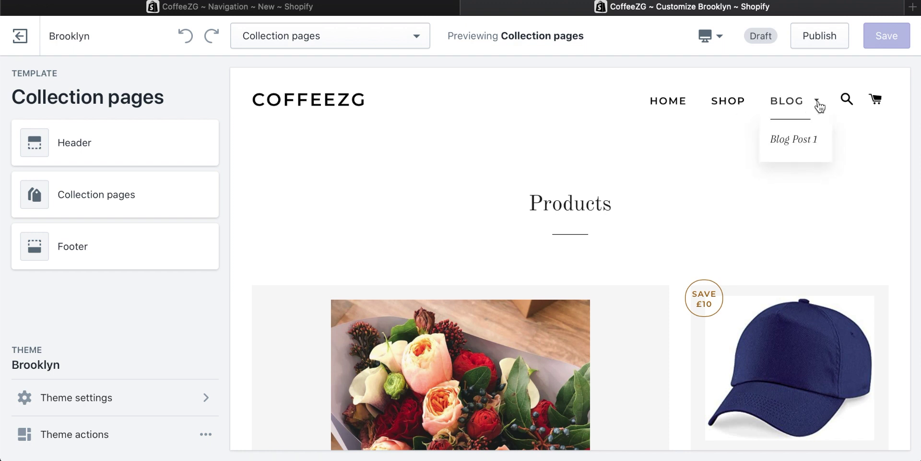
Open the Main menu from the online store's Navigation settings and compare its items with the theme preview.
{"action": "left_click", "coordinate": [261, 8]}
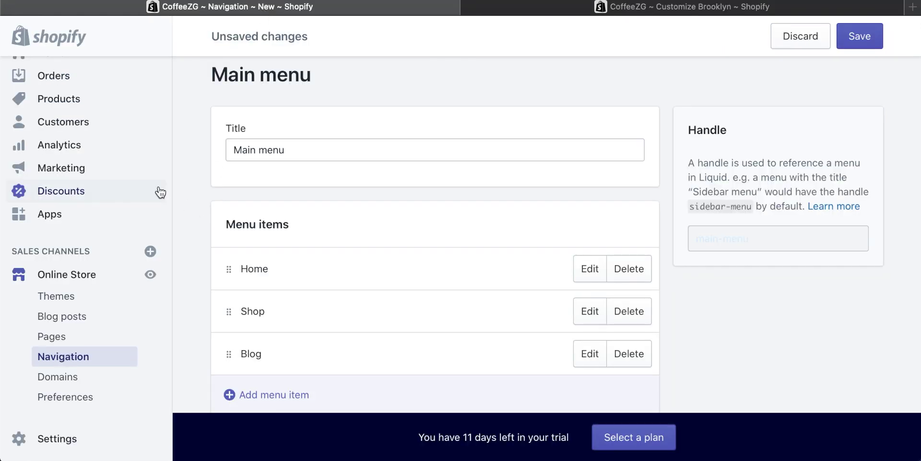
{"action": "scroll", "coordinate": [160, 191], "scroll_direction": "up", "scroll_amount": 1}
{"action": "scroll", "coordinate": [144, 216], "scroll_direction": "down", "scroll_amount": 1}
{"action": "scroll", "coordinate": [66, 364], "scroll_direction": "up", "scroll_amount": 2}
{"action": "left_click", "coordinate": [69, 307]}
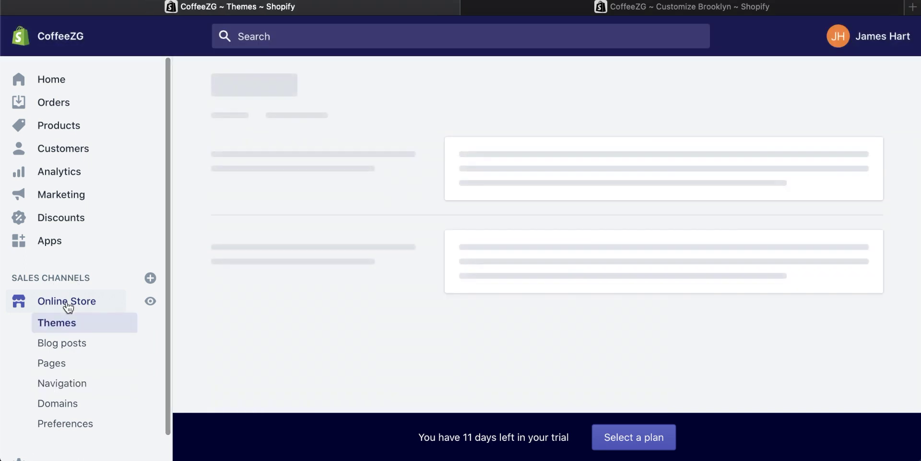
{"action": "left_click", "coordinate": [58, 384]}
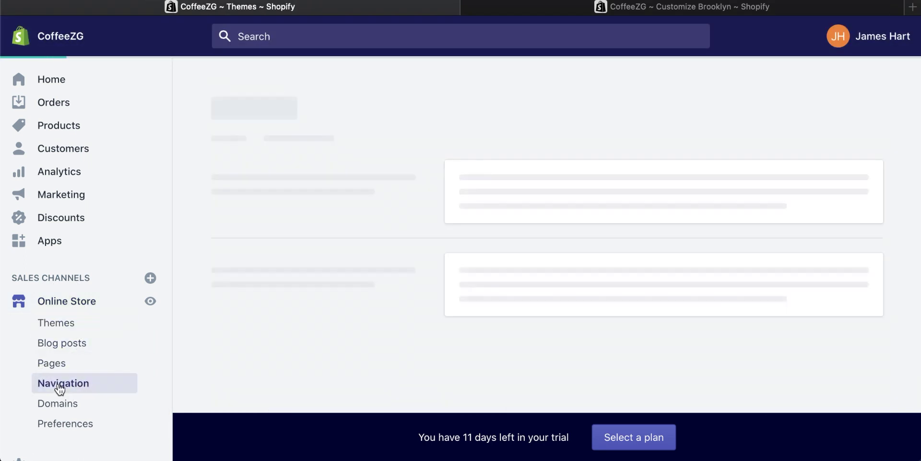
{"action": "scroll", "coordinate": [414, 314], "scroll_direction": "down", "scroll_amount": 2}
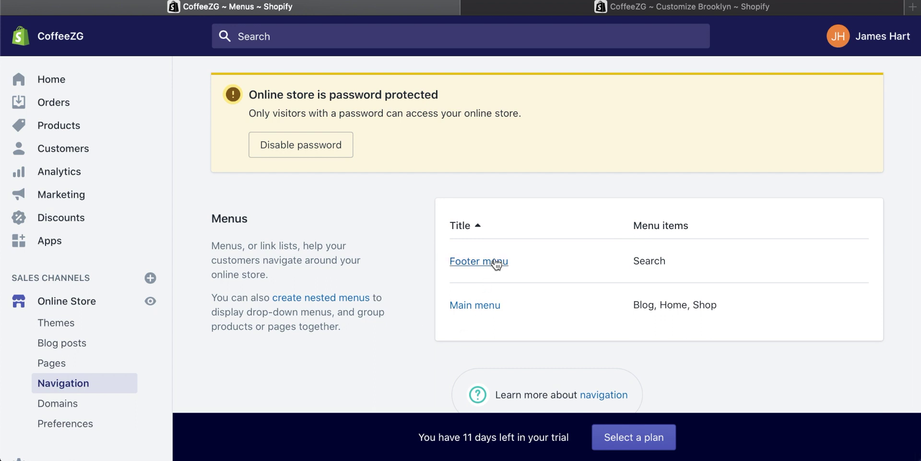
{"action": "left_click", "coordinate": [482, 314]}
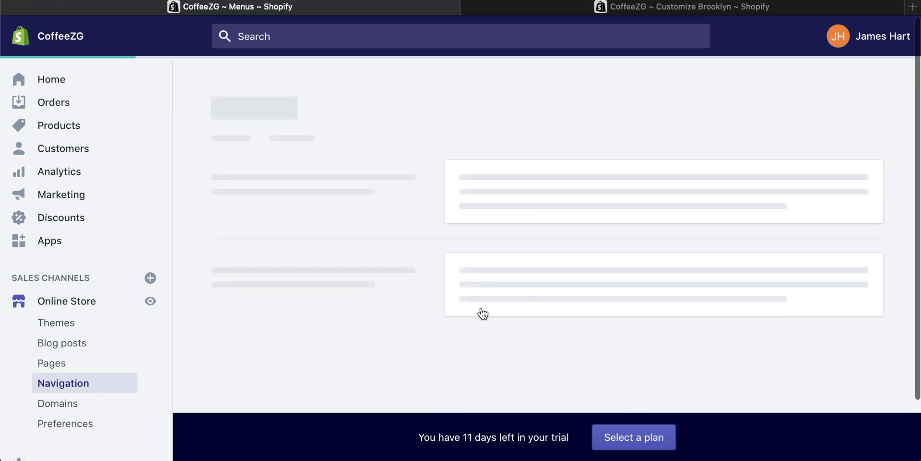
{"action": "scroll", "coordinate": [417, 284], "scroll_direction": "down", "scroll_amount": 2}
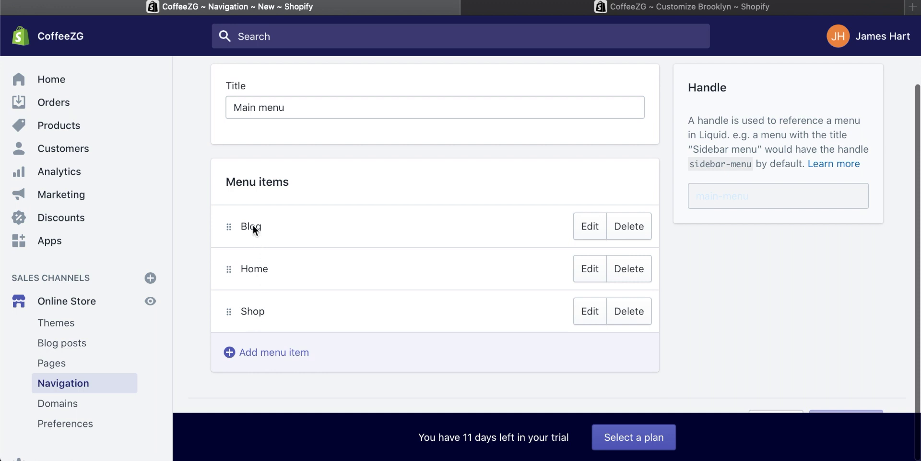
{"action": "left_click", "coordinate": [676, 6]}
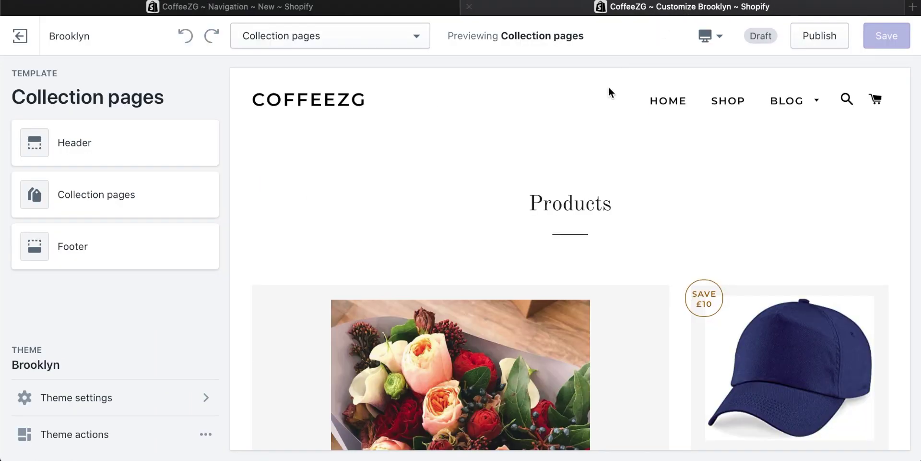
{"action": "left_click", "coordinate": [178, 6]}
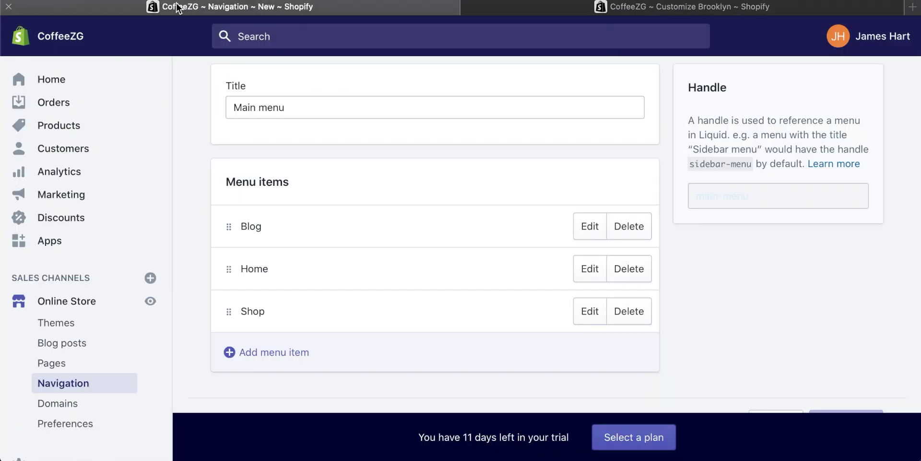
Move the Home item above Blog in the Main menu.
{"action": "left_click_drag", "start_coordinate": [230, 272], "coordinate": [223, 252]}
{"action": "scroll", "coordinate": [229, 268], "scroll_direction": "down", "scroll_amount": 2}
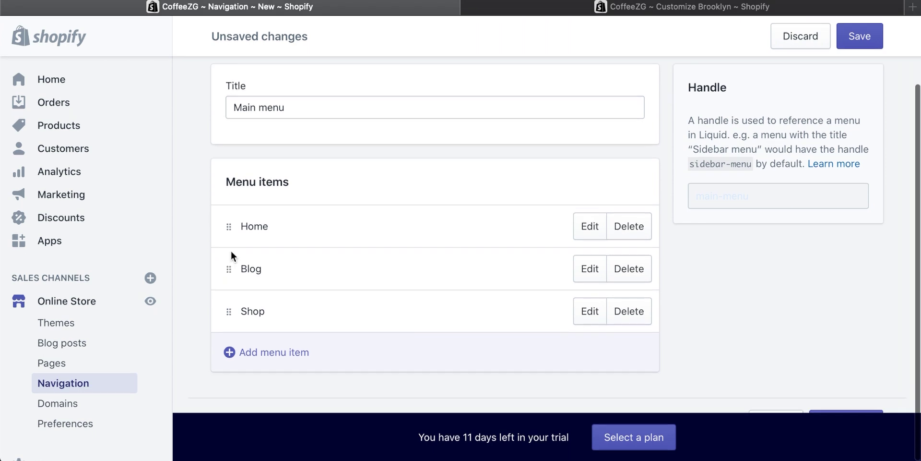
Move the Home item back below Blog in the Main menu.
{"action": "left_click", "coordinate": [230, 224]}
{"action": "left_click_drag", "start_coordinate": [230, 225], "coordinate": [219, 287]}
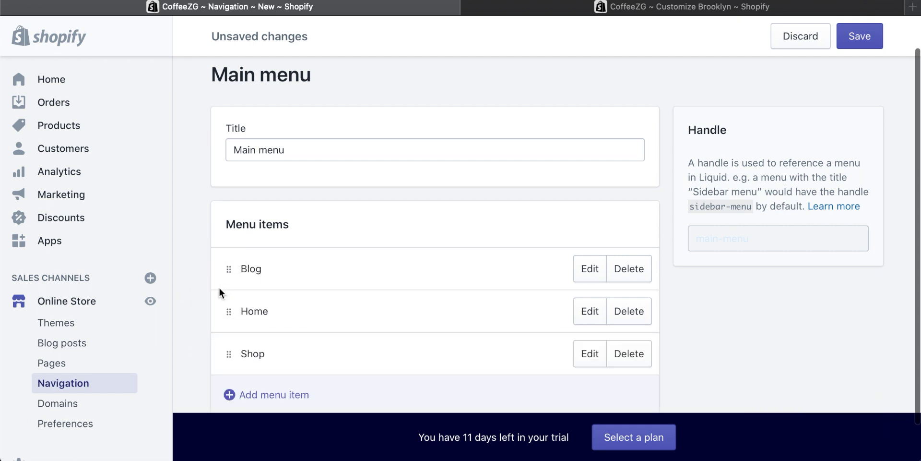
{"action": "scroll", "coordinate": [219, 287], "scroll_direction": "down", "scroll_amount": 2}
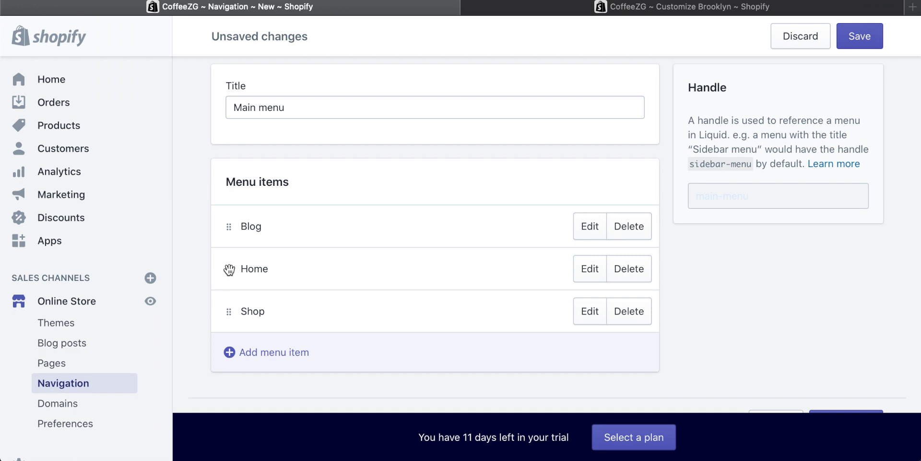
Nest the Home item under Blog, and return it to the top level above Blog.
{"action": "left_click_drag", "start_coordinate": [230, 269], "coordinate": [280, 293]}
{"action": "scroll", "coordinate": [341, 284], "scroll_direction": "down", "scroll_amount": 3}
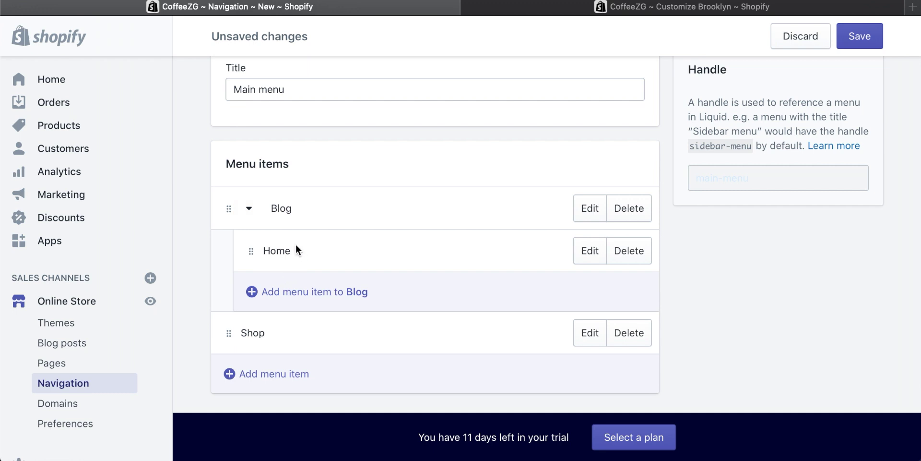
{"action": "left_click_drag", "start_coordinate": [249, 251], "coordinate": [222, 208]}
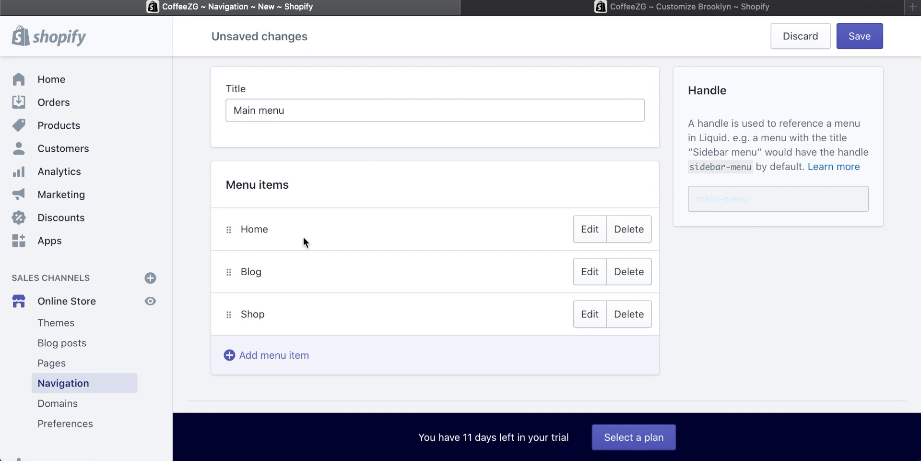
Add a menu item named "Menu" with the link "#" to the Main menu.
{"action": "scroll", "coordinate": [304, 237], "scroll_direction": "down", "scroll_amount": 1}
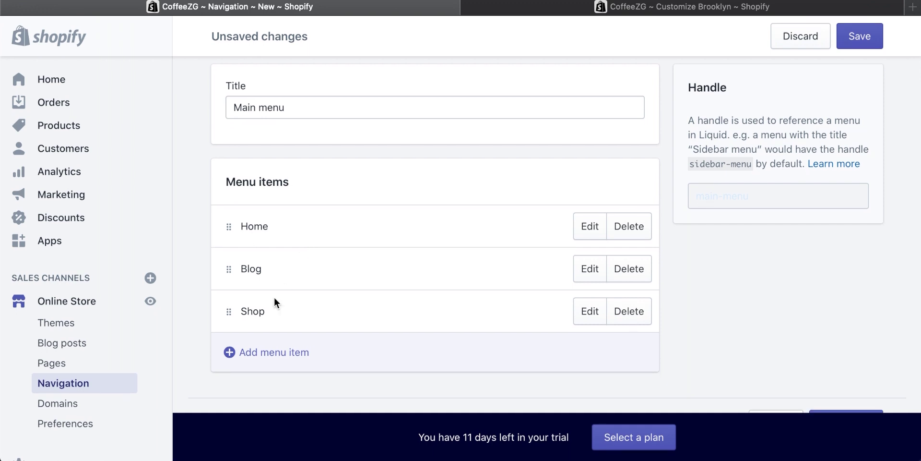
{"action": "left_click", "coordinate": [263, 357]}
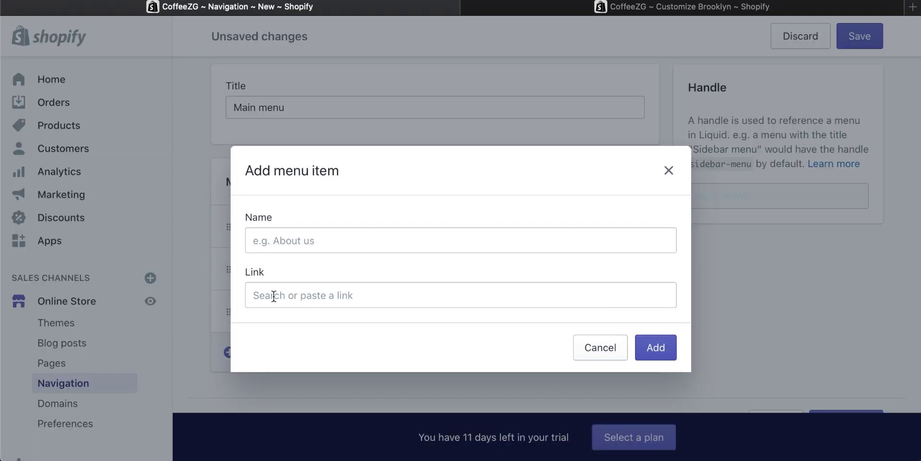
{"action": "left_click", "coordinate": [292, 235]}
{"action": "type", "text": "Menu"}
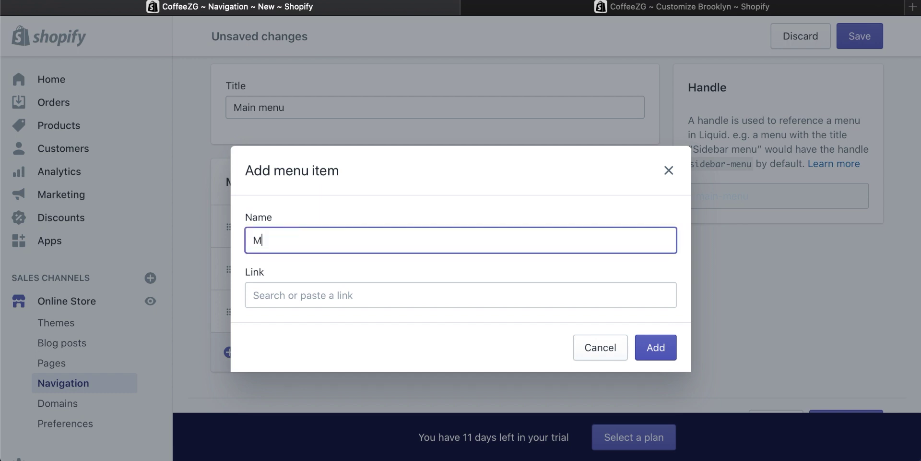
{"action": "left_click", "coordinate": [319, 293]}
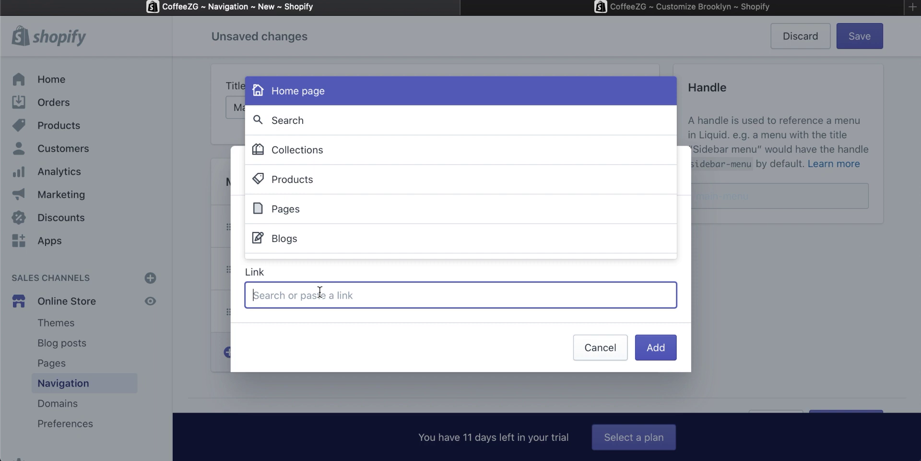
{"action": "type", "text": "#"}
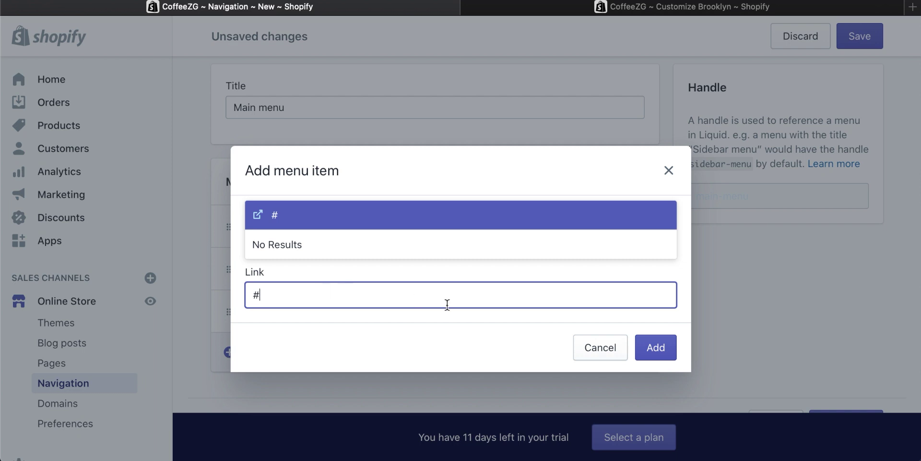
{"action": "left_click", "coordinate": [648, 355]}
{"action": "left_click", "coordinate": [280, 246]}
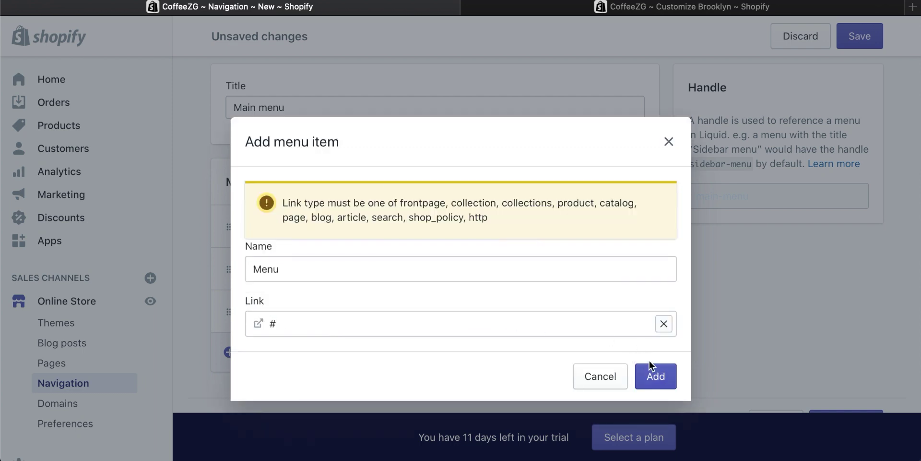
{"action": "left_click", "coordinate": [656, 376]}
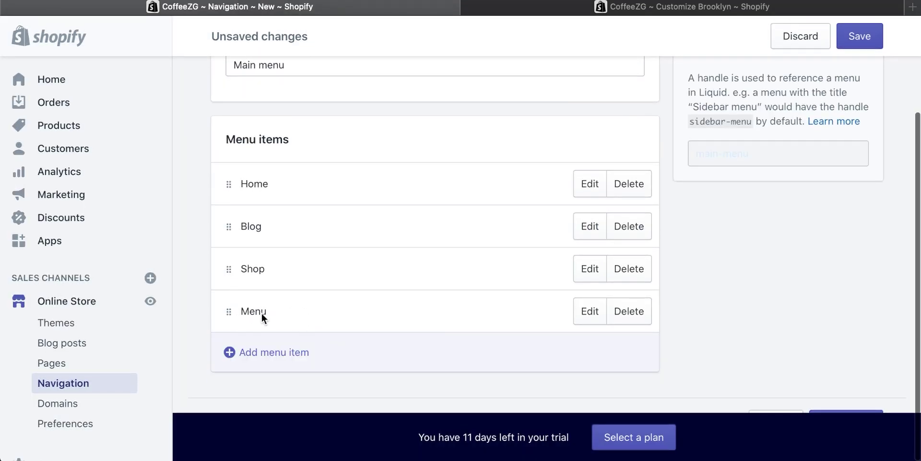
Add a menu item named "Menu 1" linked to the News blog to the Main menu.
{"action": "left_click", "coordinate": [231, 353]}
{"action": "left_click", "coordinate": [327, 245]}
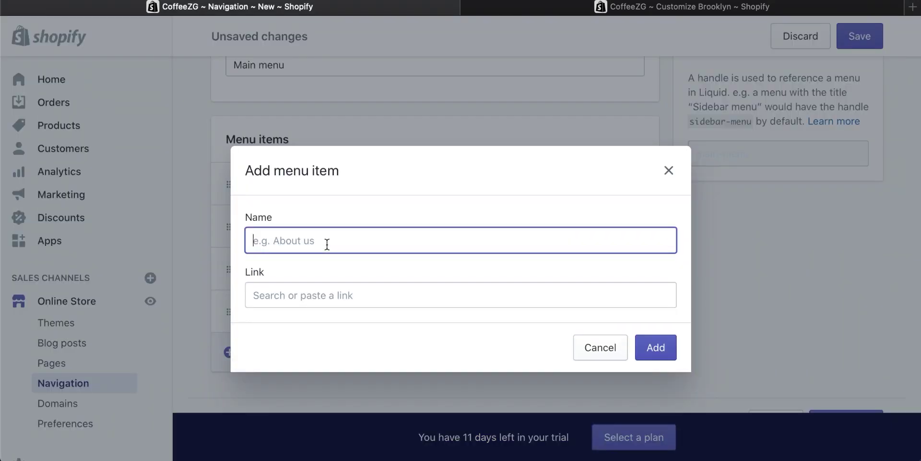
{"action": "type", "text": "Menu"}
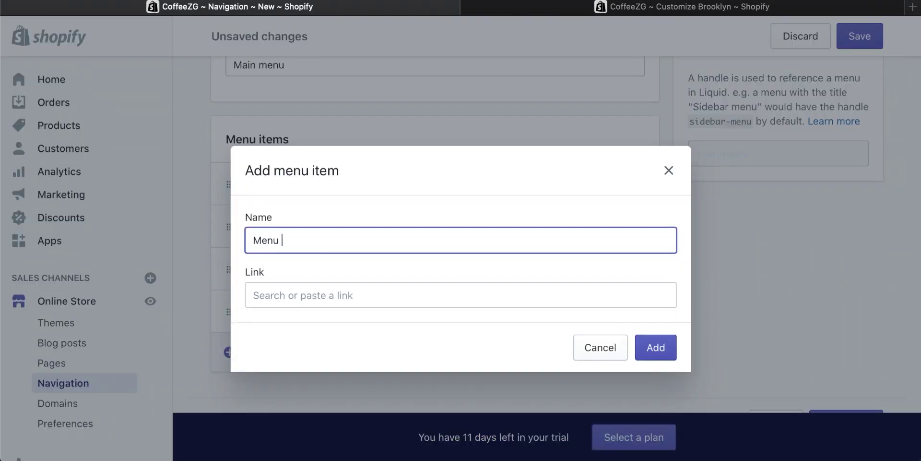
{"action": "type", "text": " 1"}
{"action": "left_click", "coordinate": [312, 290]}
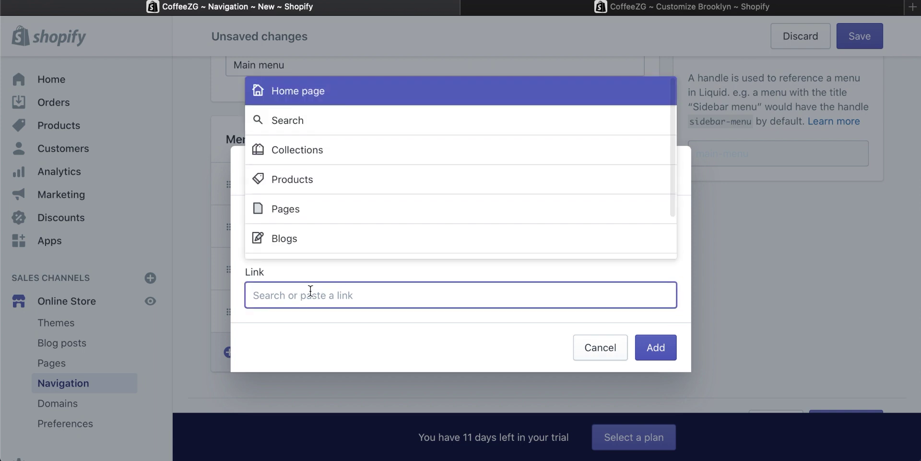
{"action": "scroll", "coordinate": [320, 181], "scroll_direction": "down", "scroll_amount": 2}
{"action": "scroll", "coordinate": [326, 175], "scroll_direction": "up", "scroll_amount": 2}
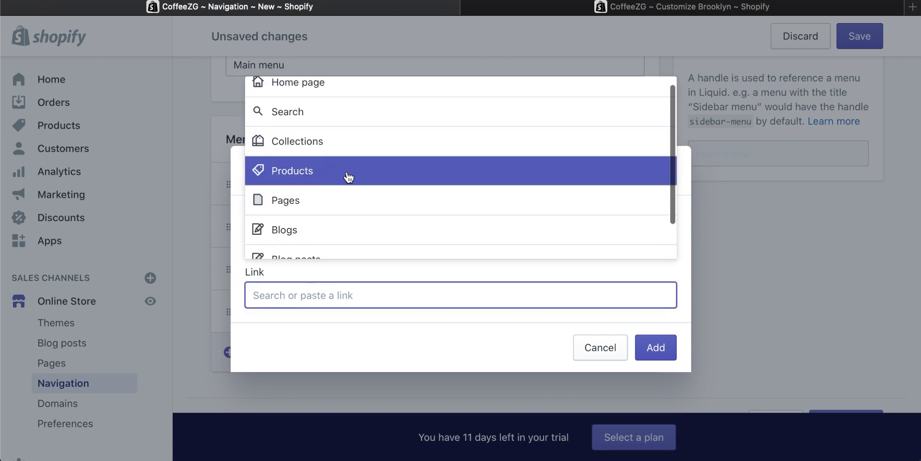
{"action": "scroll", "coordinate": [349, 177], "scroll_direction": "down", "scroll_amount": 2}
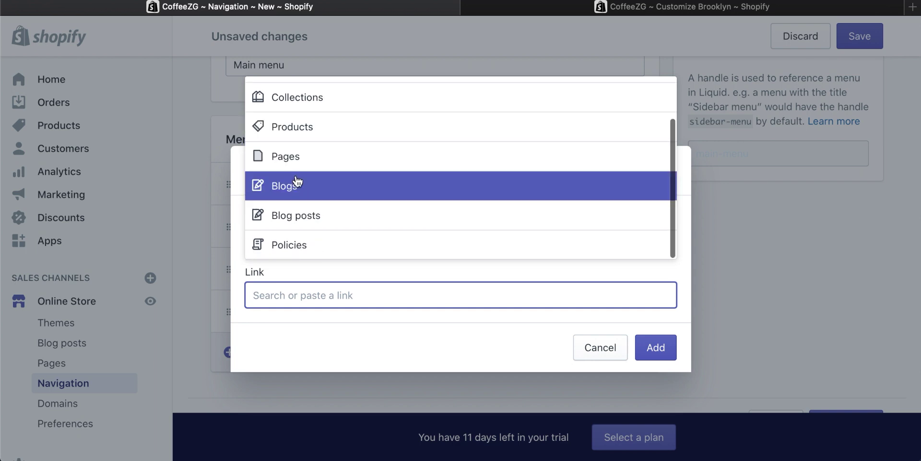
{"action": "left_click", "coordinate": [288, 190]}
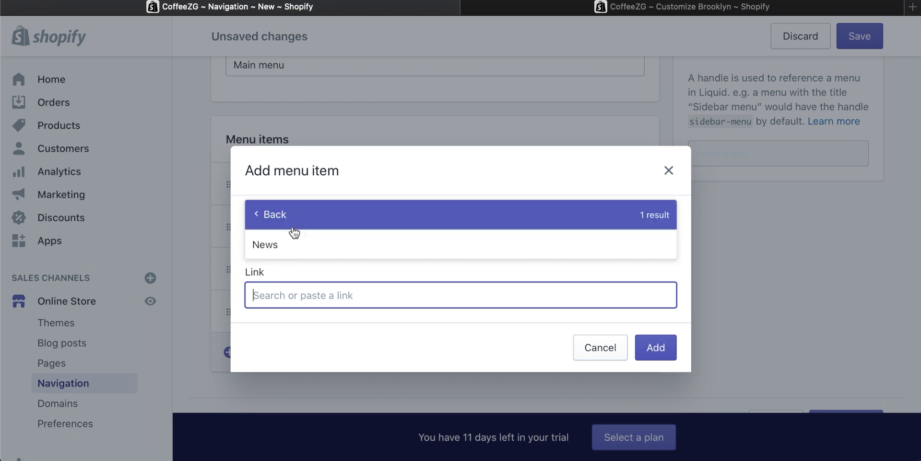
{"action": "left_click", "coordinate": [273, 249]}
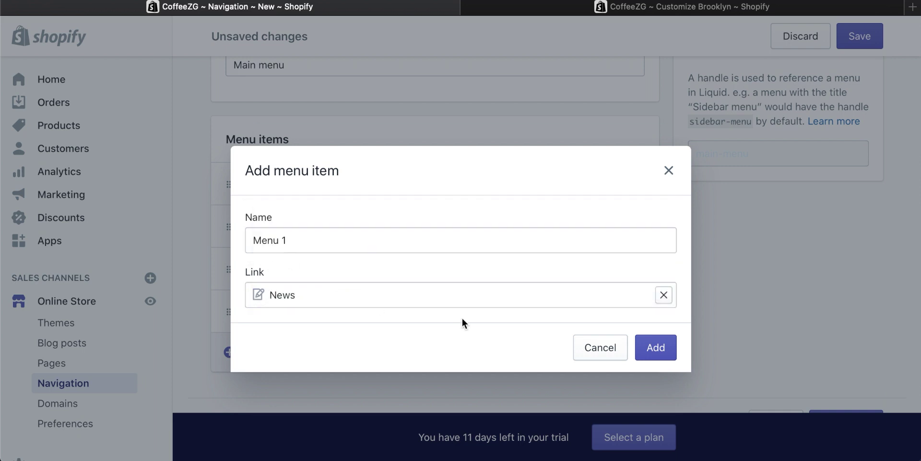
{"action": "left_click", "coordinate": [665, 350]}
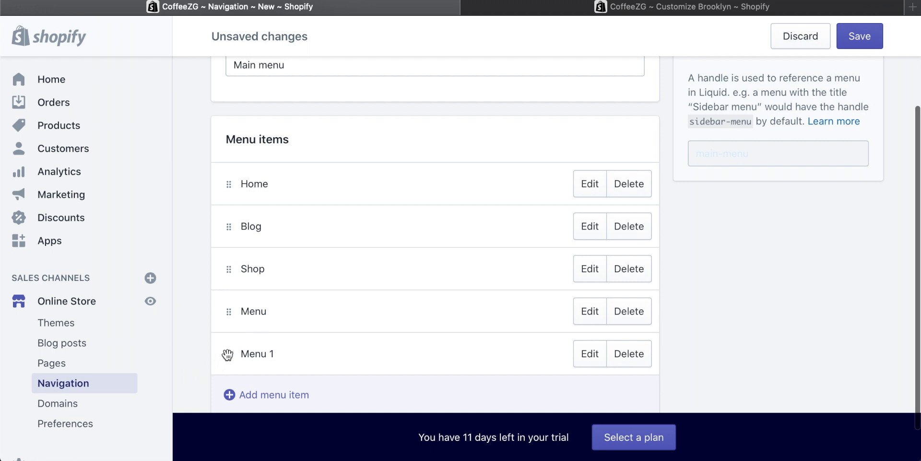
Nest Menu 1 under the Menu item as a dropdown entry and save the Main menu.
{"action": "left_click_drag", "start_coordinate": [226, 354], "coordinate": [261, 353]}
{"action": "scroll", "coordinate": [183, 316], "scroll_direction": "down", "scroll_amount": 2}
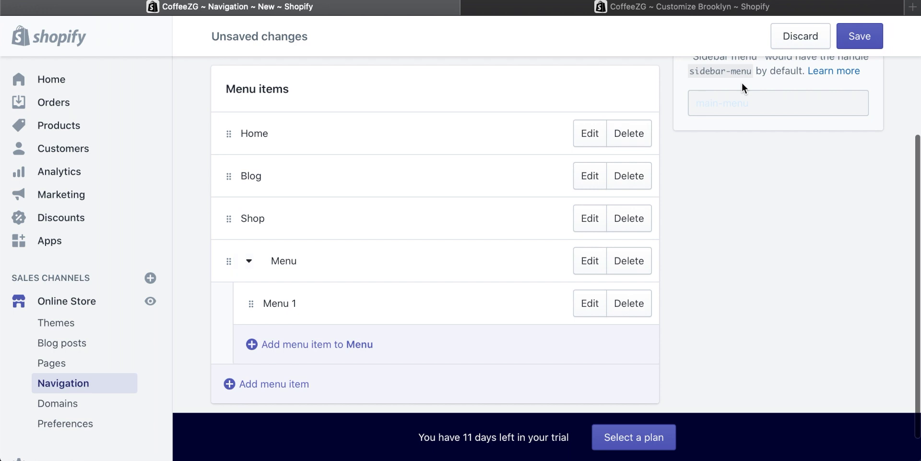
{"action": "left_click", "coordinate": [858, 38]}
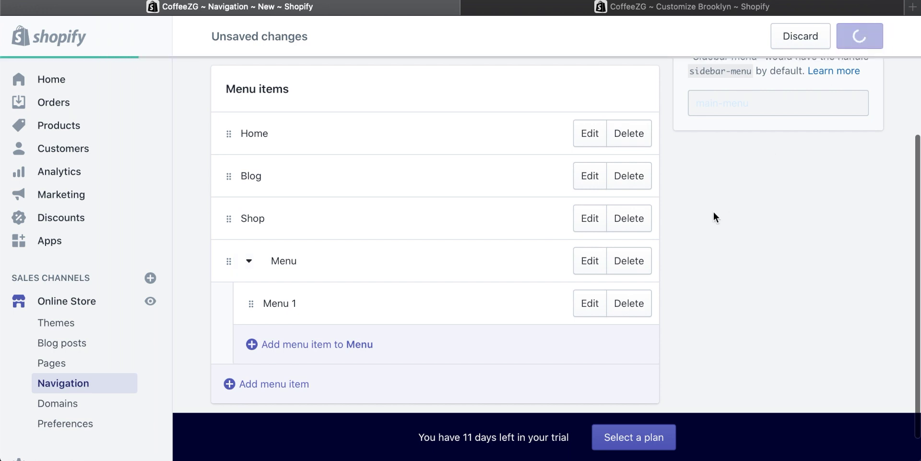
Reload the Brooklyn theme preview to check the Menu dropdown in the store header, and return to the Main menu editor.
{"action": "left_click", "coordinate": [688, 6]}
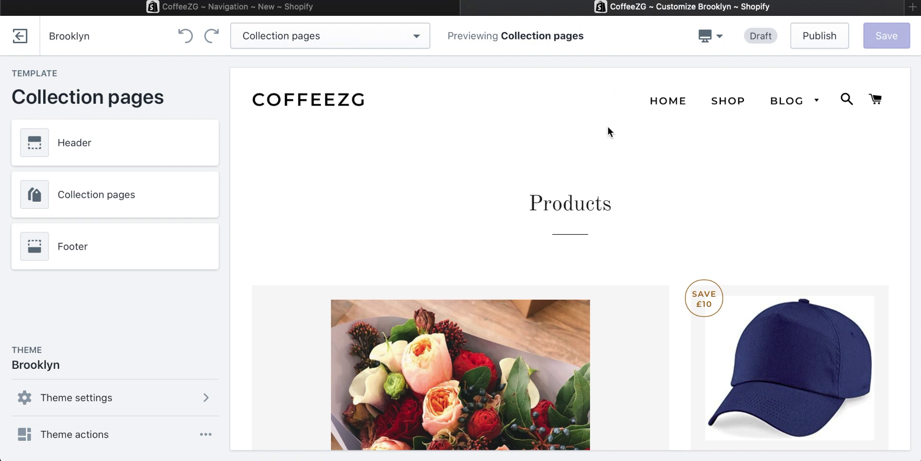
{"action": "key", "text": "super+r"}
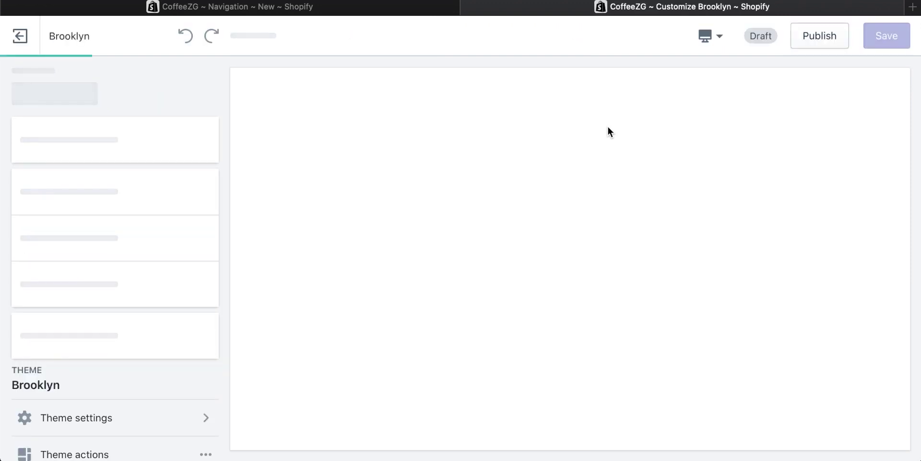
{"action": "mouse_move", "coordinate": [786, 117]}
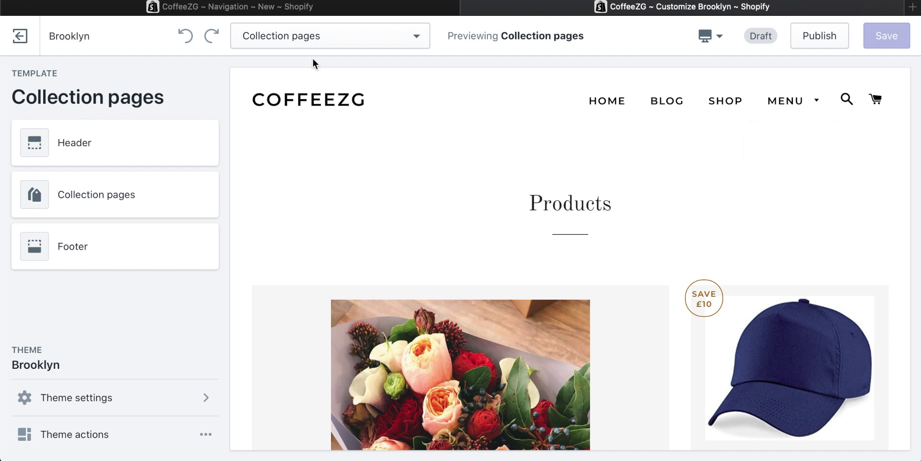
{"action": "left_click", "coordinate": [219, 14]}
Move Menu 1 to the top level above Menu, and nest it under Menu again.
{"action": "scroll", "coordinate": [229, 336], "scroll_direction": "down", "scroll_amount": 3}
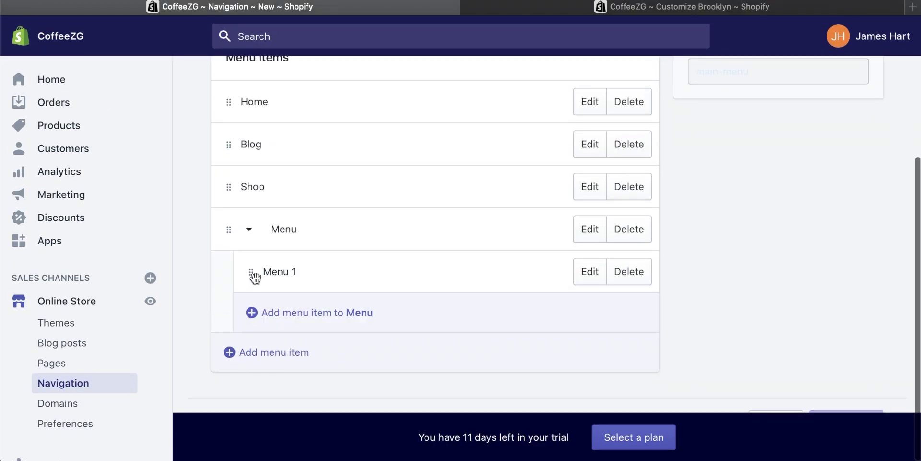
{"action": "left_click_drag", "start_coordinate": [251, 271], "coordinate": [199, 235]}
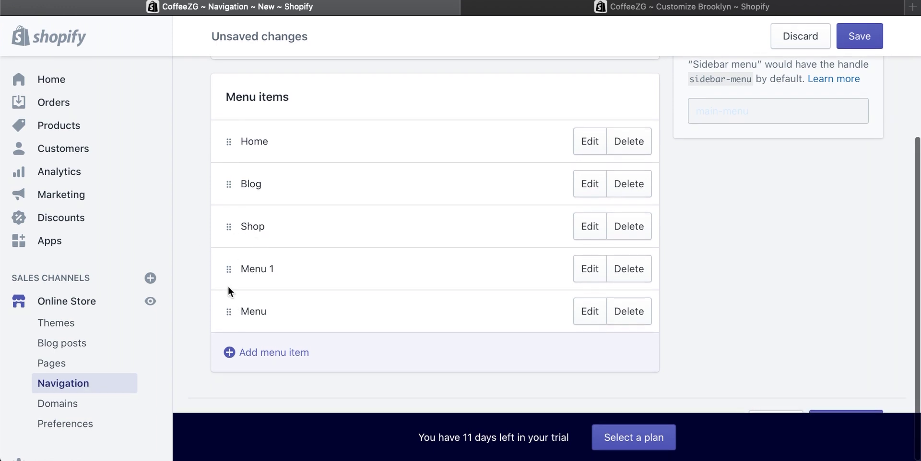
{"action": "left_click_drag", "start_coordinate": [226, 268], "coordinate": [263, 329]}
{"action": "scroll", "coordinate": [263, 327], "scroll_direction": "down", "scroll_amount": 2}
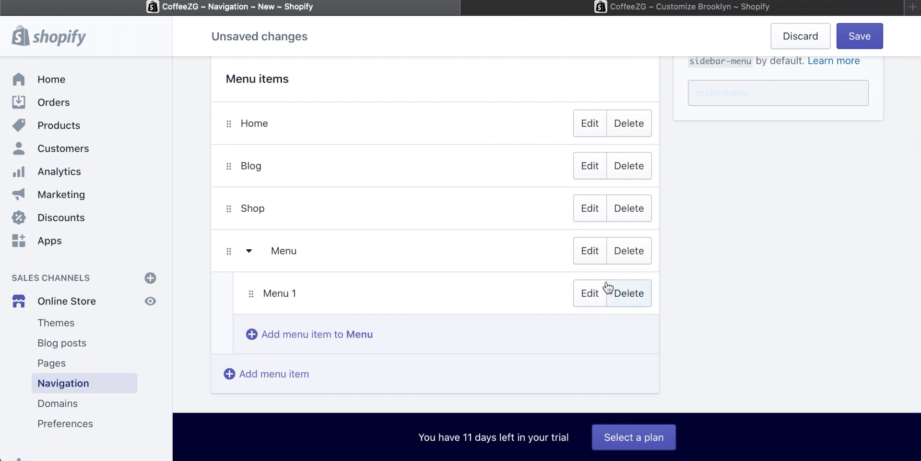
Delete the nested Menu 1 item from the Main menu and save the menu.
{"action": "left_click", "coordinate": [639, 298]}
{"action": "left_click", "coordinate": [649, 175]}
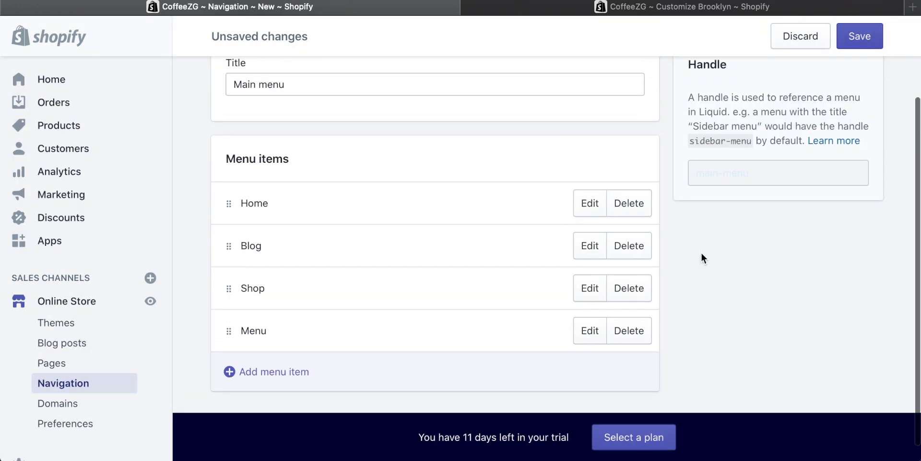
{"action": "scroll", "coordinate": [701, 259], "scroll_direction": "up", "scroll_amount": 1}
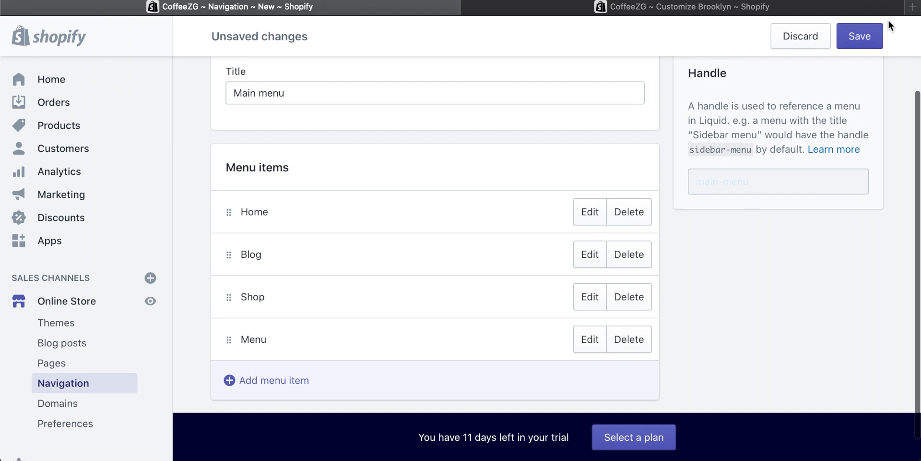
{"action": "left_click", "coordinate": [860, 37]}
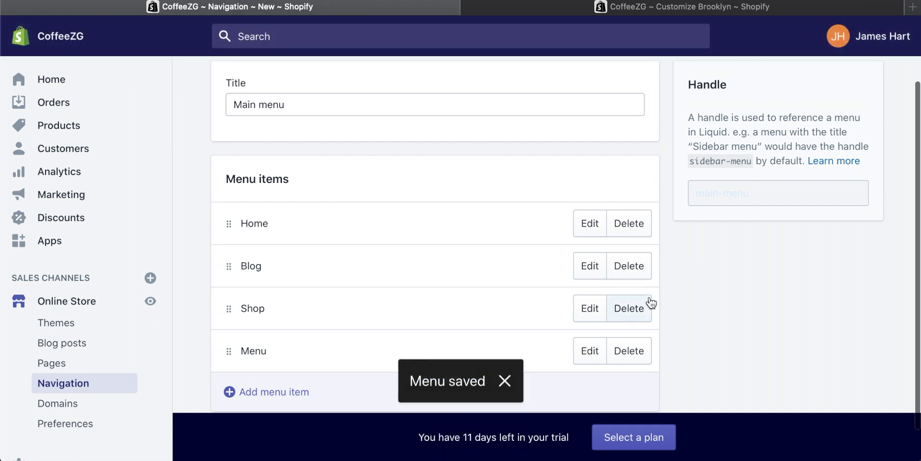